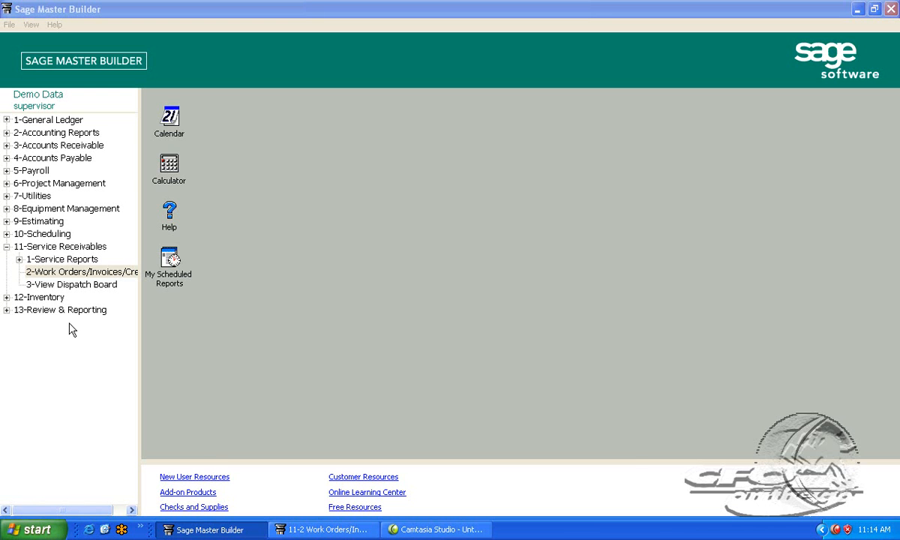
# Bring up the open 11-2 work order and examine its order number, client, description and status options
pyautogui.click(303, 532)
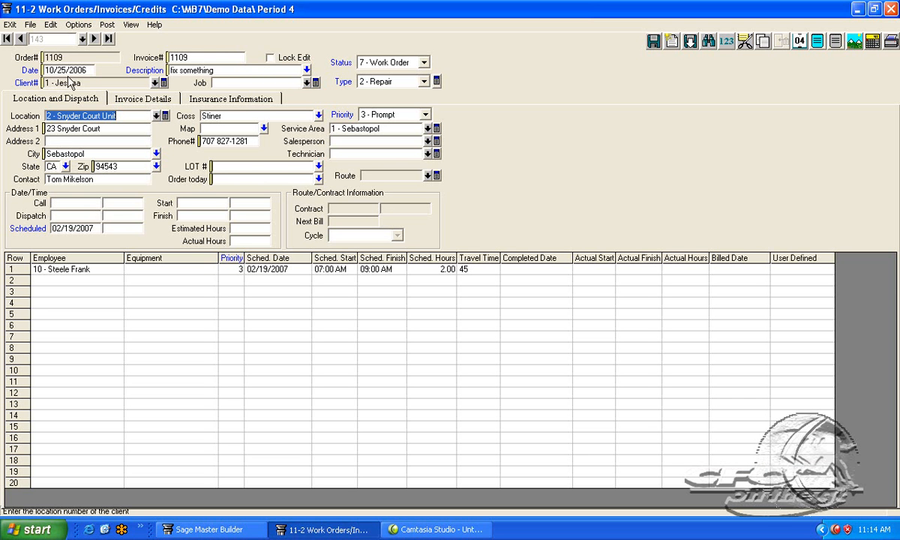
pyautogui.click(92, 57)
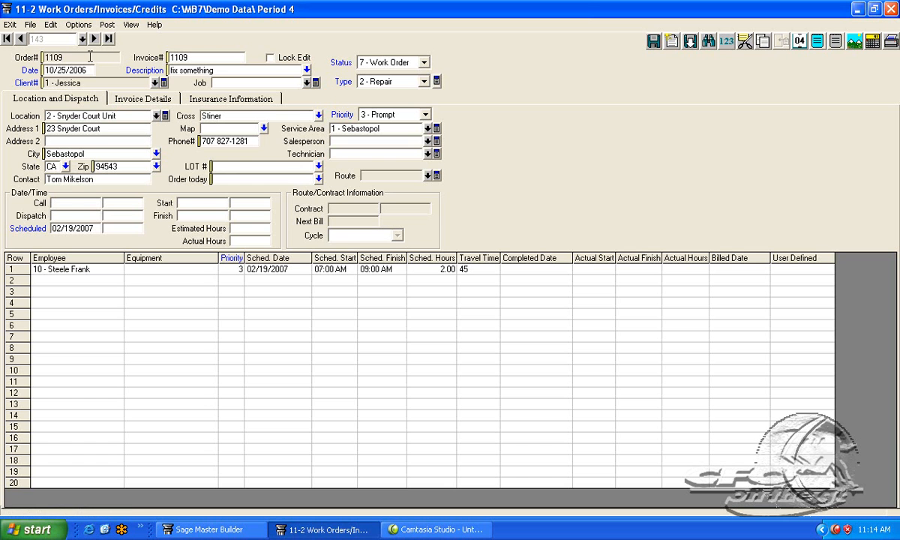
pyautogui.doubleClick(66, 59)
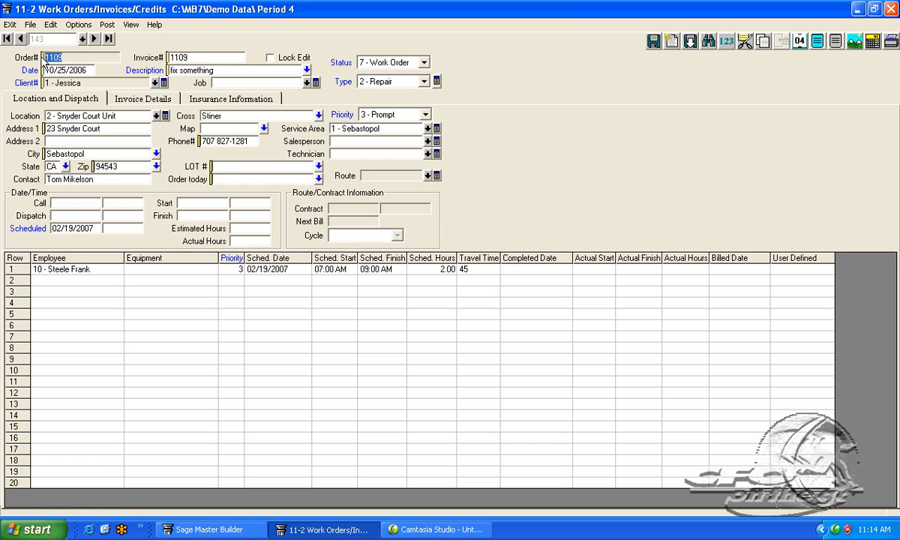
pyautogui.press('Tab')
pyautogui.click(93, 83)
pyautogui.moveTo(171, 71); pyautogui.dragTo(220, 72)
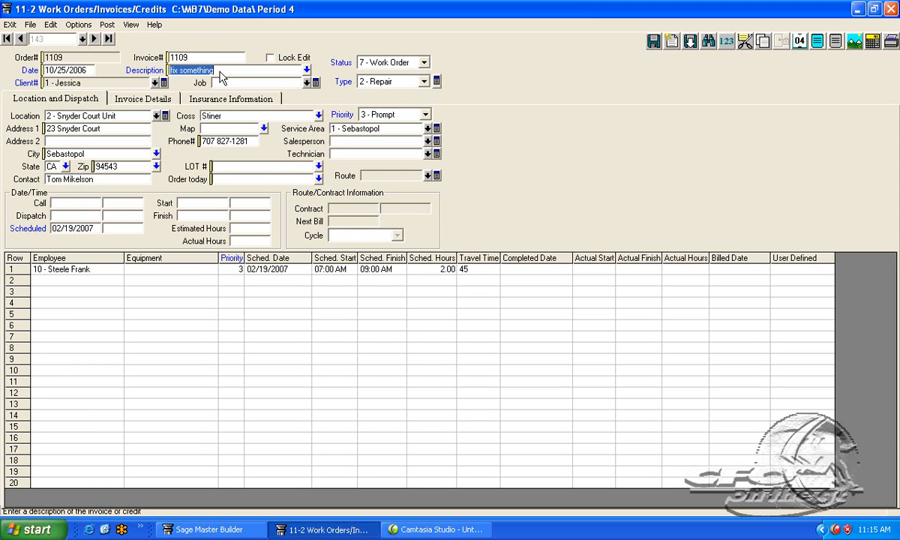
pyautogui.click(415, 66)
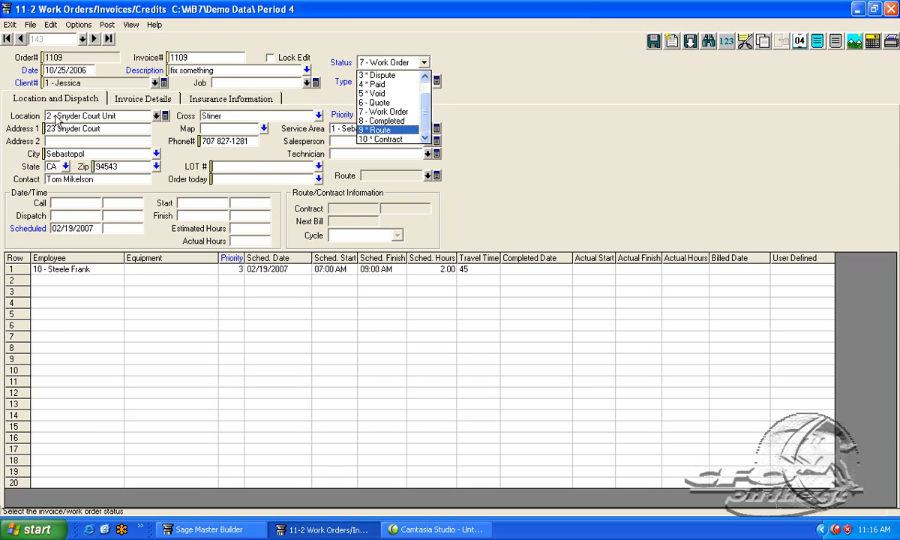
# Open the client's list of locations, examine the Snyder Court Unit entry and close the list
pyautogui.click(166, 115)
pyautogui.click(165, 117)
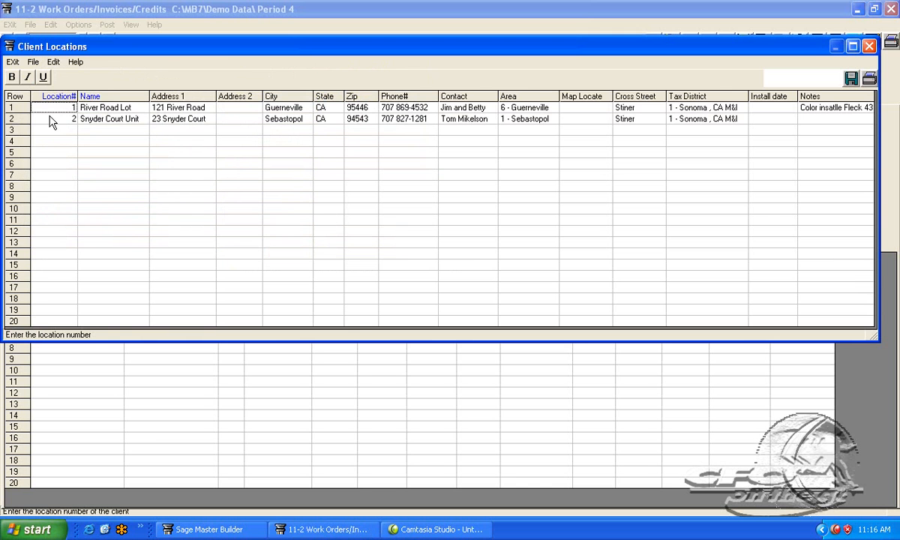
pyautogui.click(17, 123)
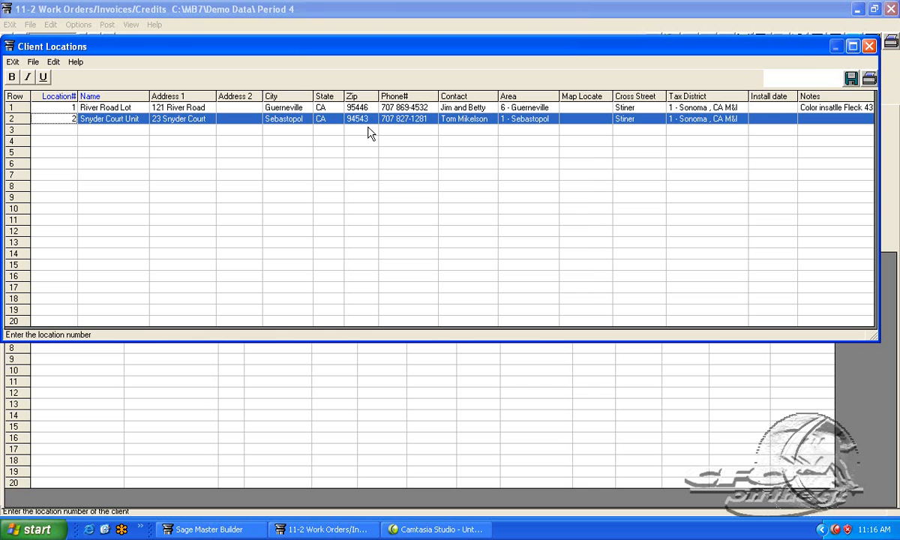
pyautogui.click(871, 48)
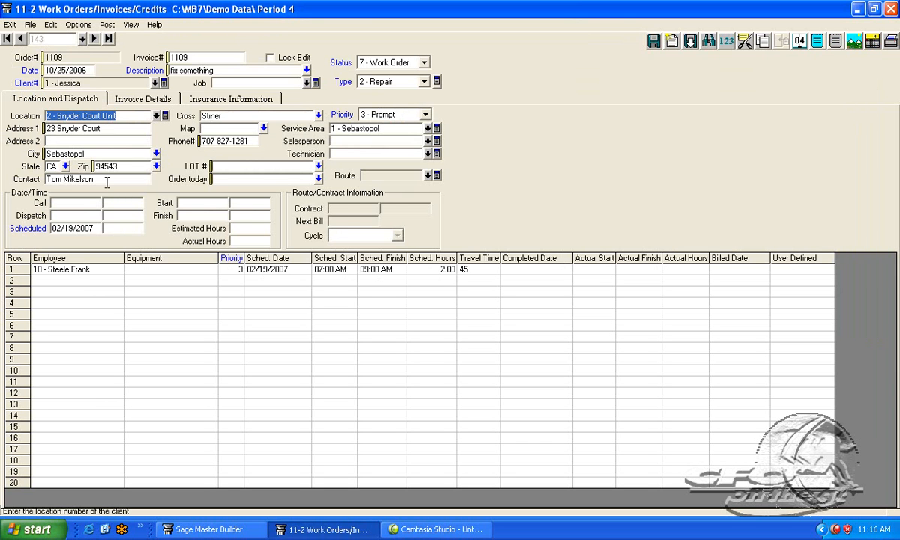
# Examine the first dispatch row's employee, scheduled date, scheduled start and travel time
pyautogui.click(113, 271)
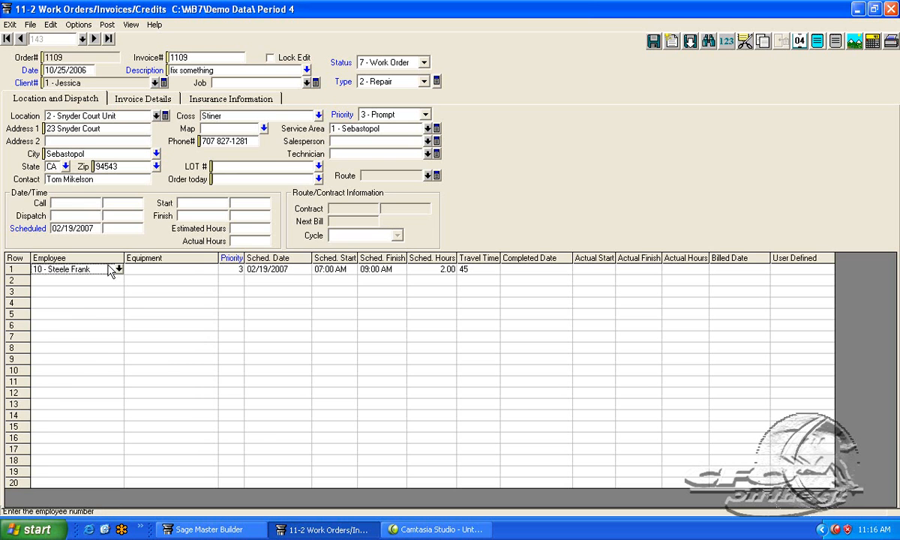
pyautogui.click(101, 258)
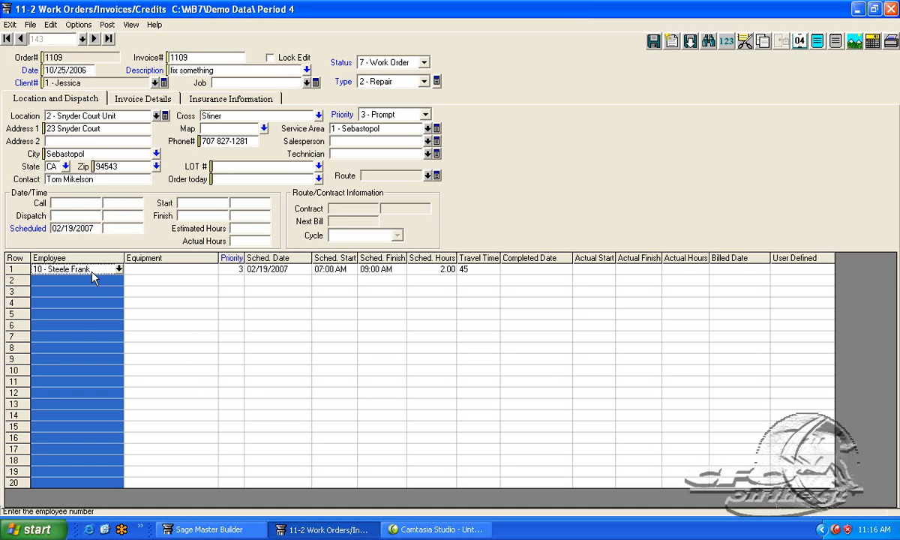
pyautogui.click(93, 270)
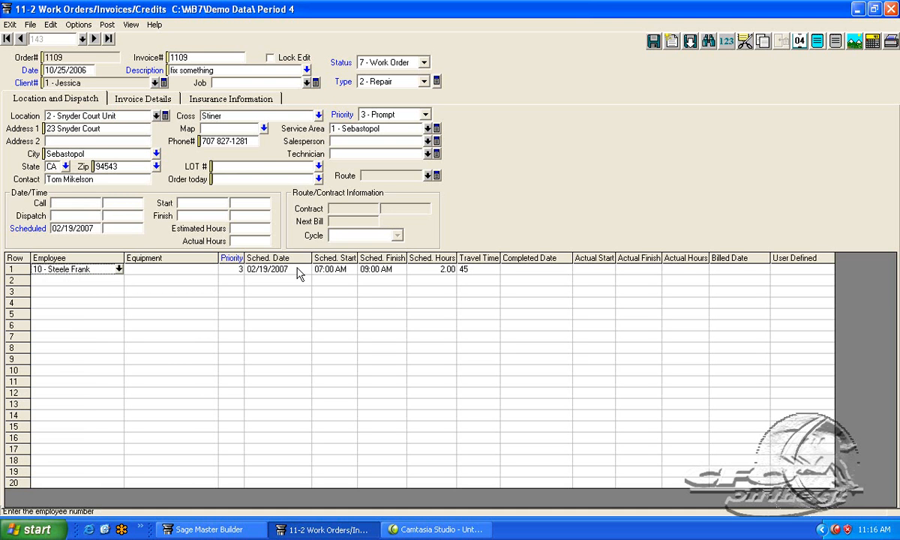
pyautogui.click(298, 272)
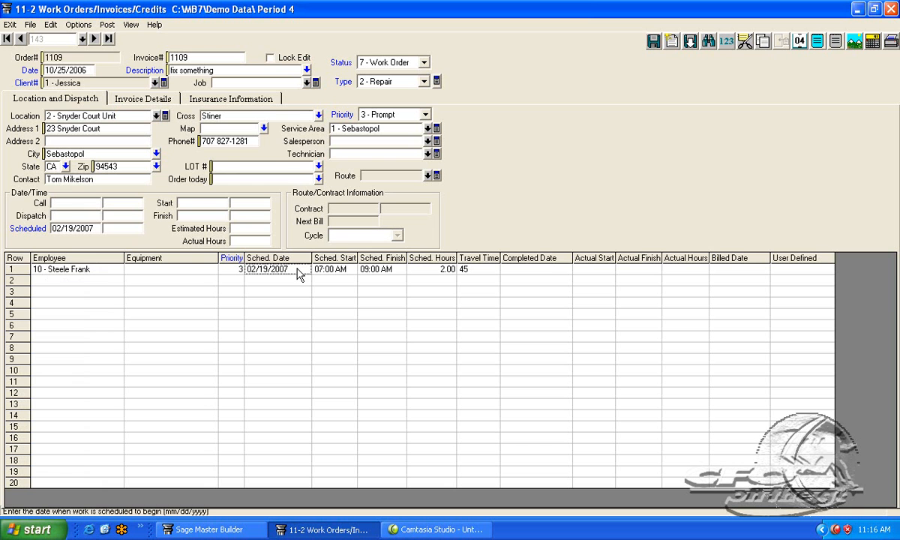
pyautogui.click(342, 275)
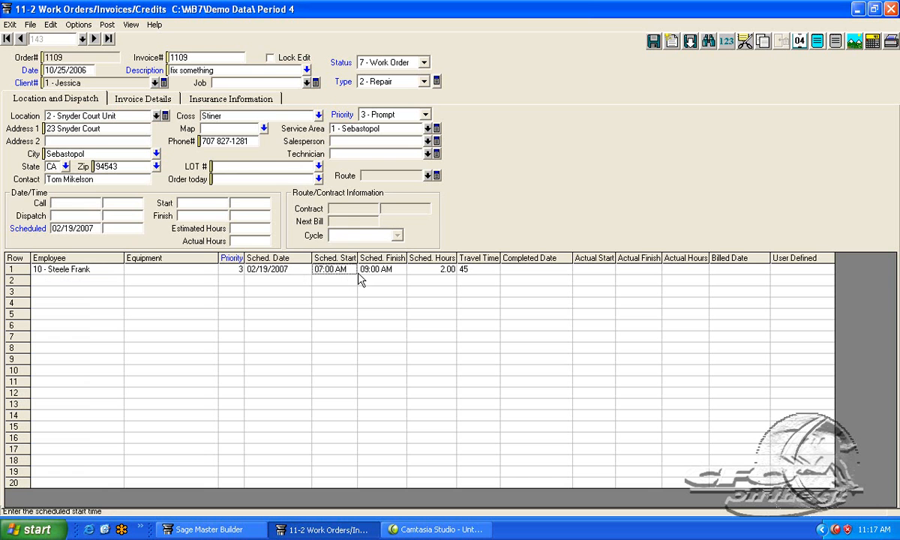
pyautogui.click(465, 276)
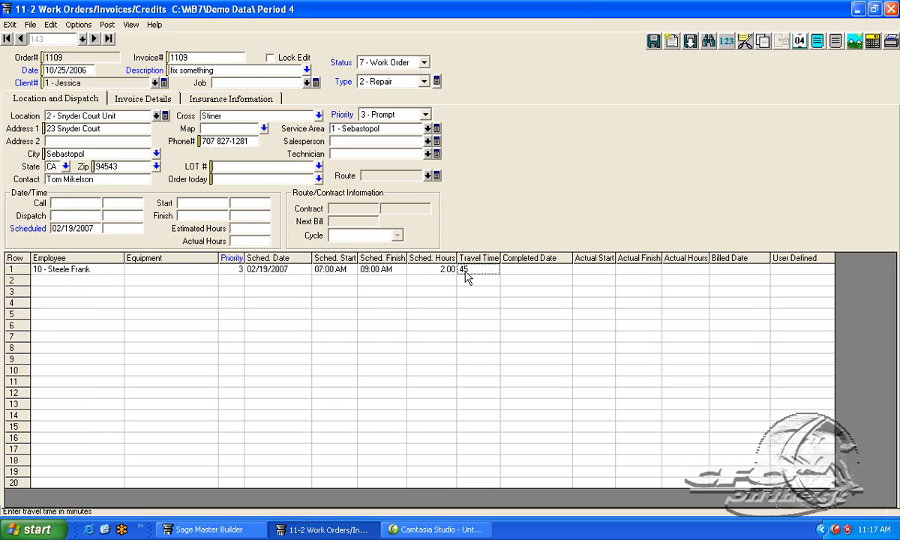
# Open the dispatch board from the work order, maximize it and examine the assigned technician's travel and appointment blocks
pyautogui.click(105, 25)
pyautogui.click(81, 40)
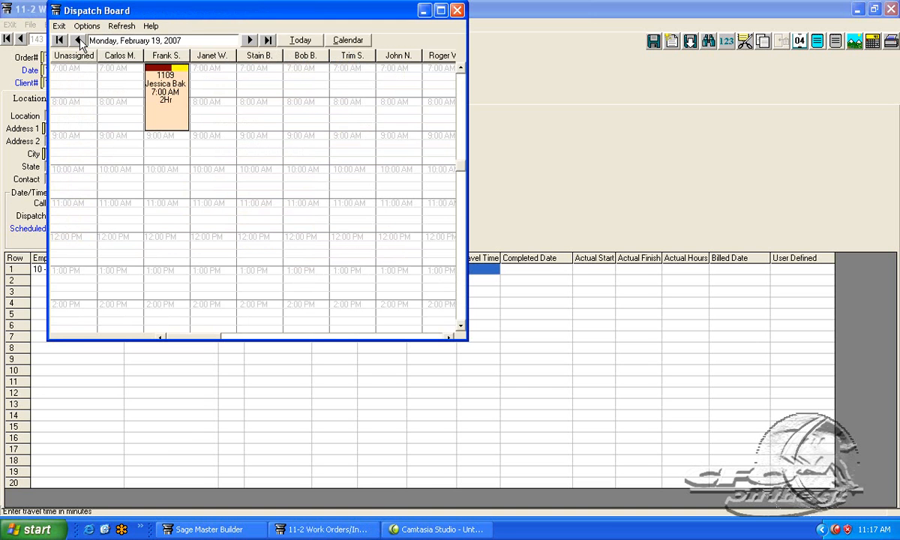
pyautogui.scroll(3, 431, 69)
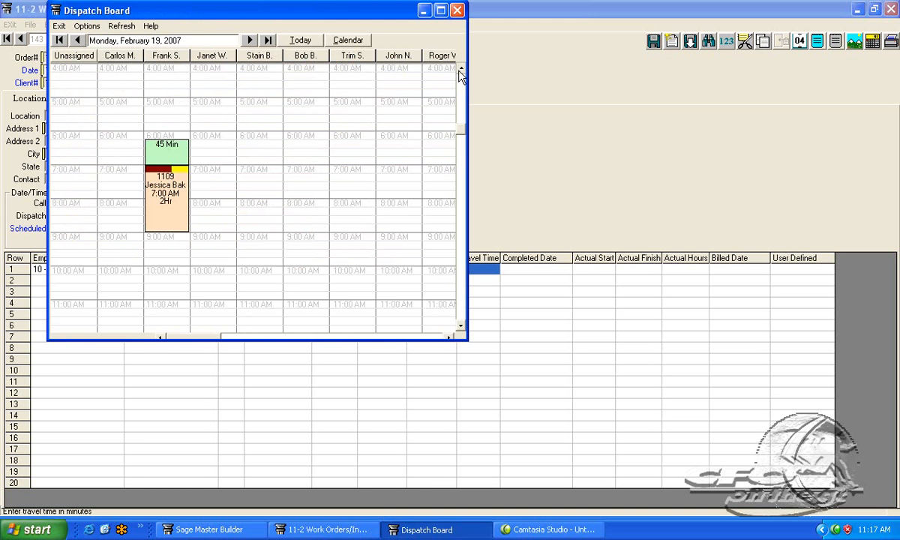
pyautogui.click(441, 10)
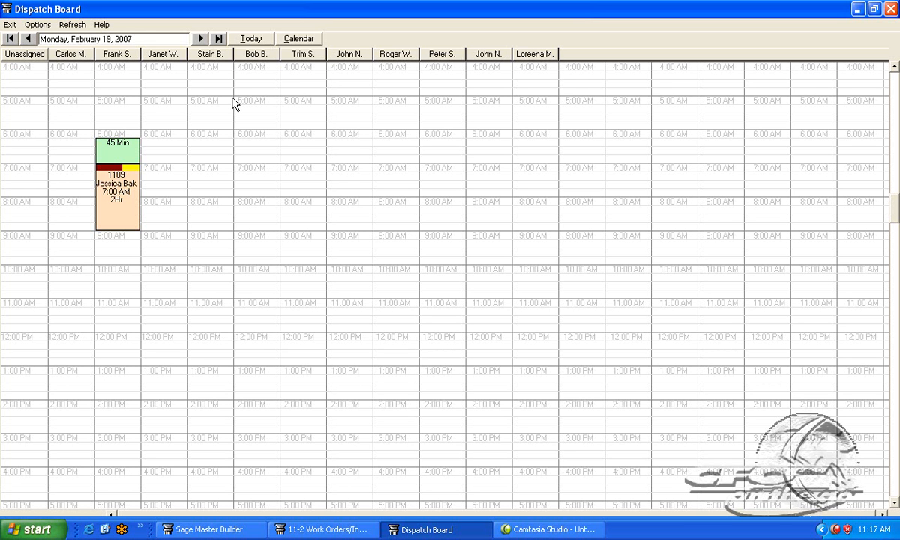
pyautogui.click(120, 60)
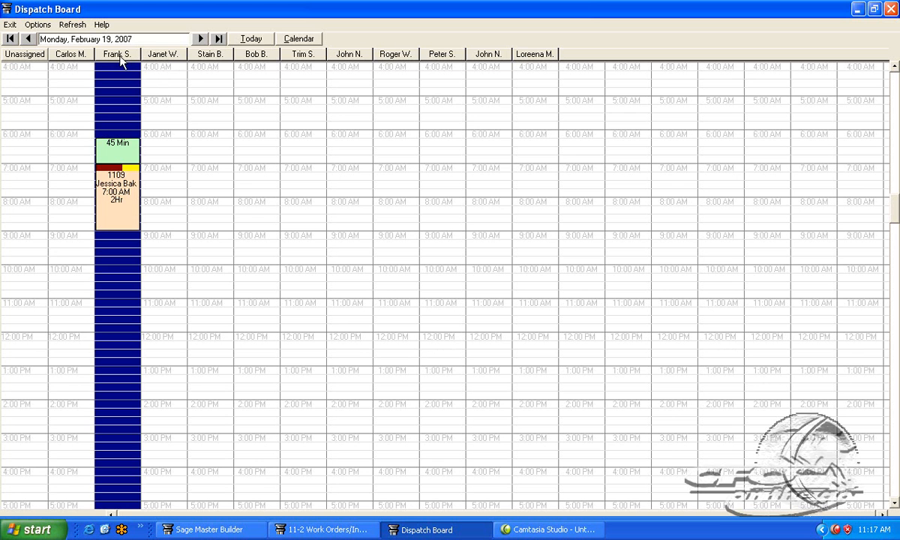
pyautogui.click(124, 193)
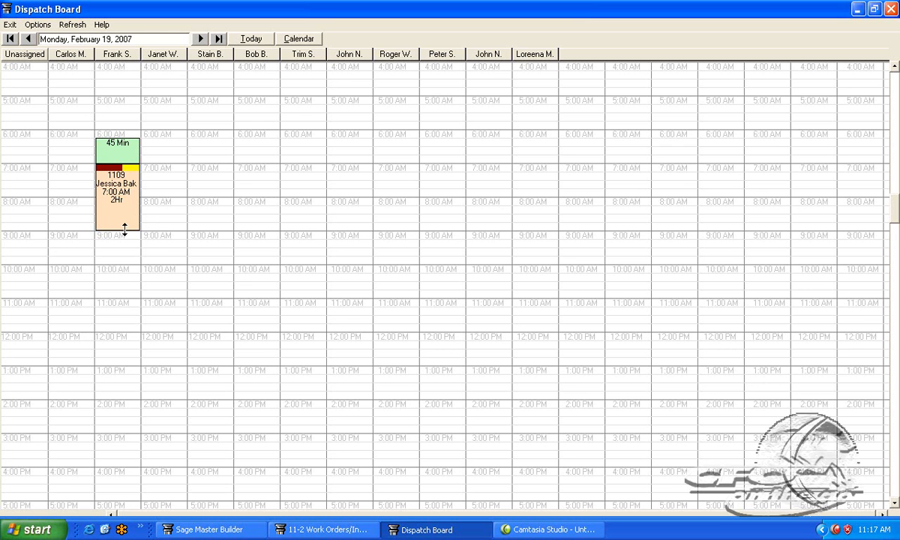
# Extend the 7:00 AM appointment to 4 hours, reassign it to the technician in the eighth column and close the dispatch board
pyautogui.moveTo(125, 229); pyautogui.dragTo(124, 230)
pyautogui.moveTo(125, 230); pyautogui.dragTo(116, 305)
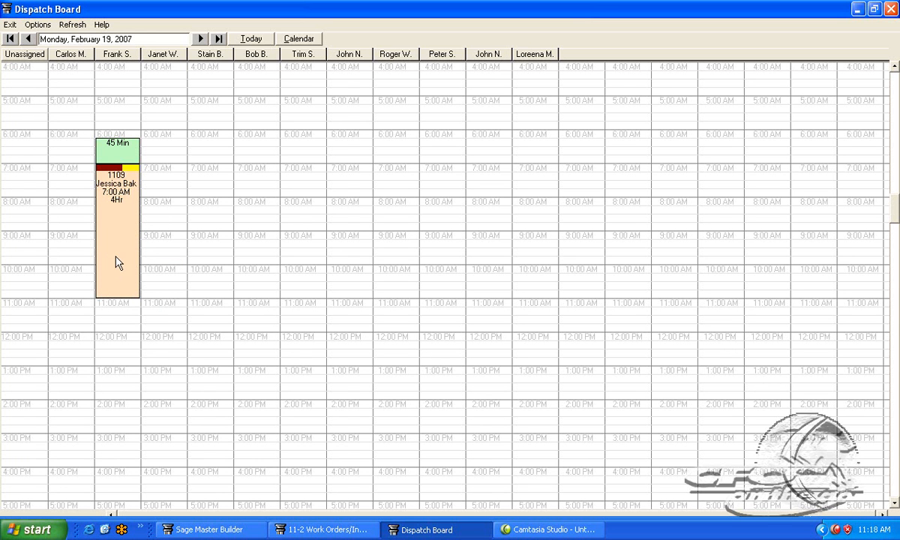
pyautogui.moveTo(120, 257); pyautogui.dragTo(357, 258)
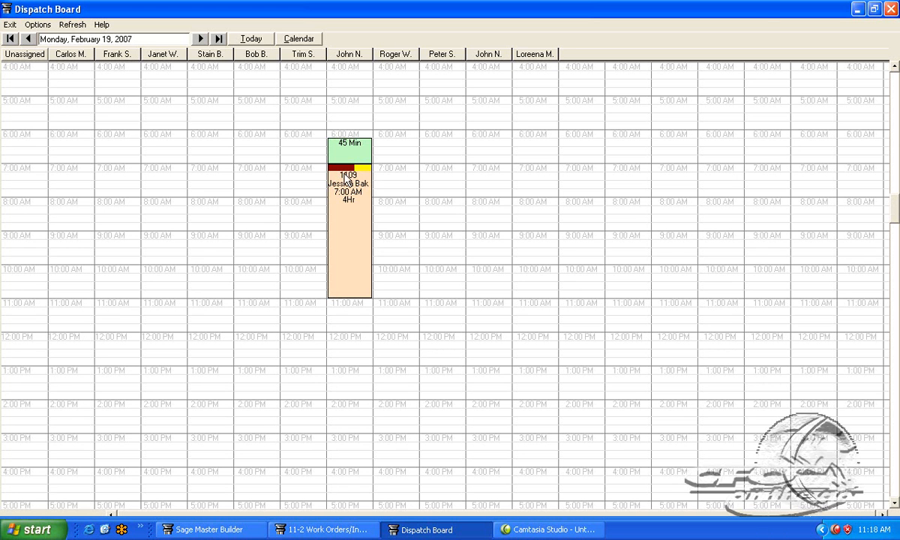
pyautogui.click(891, 9)
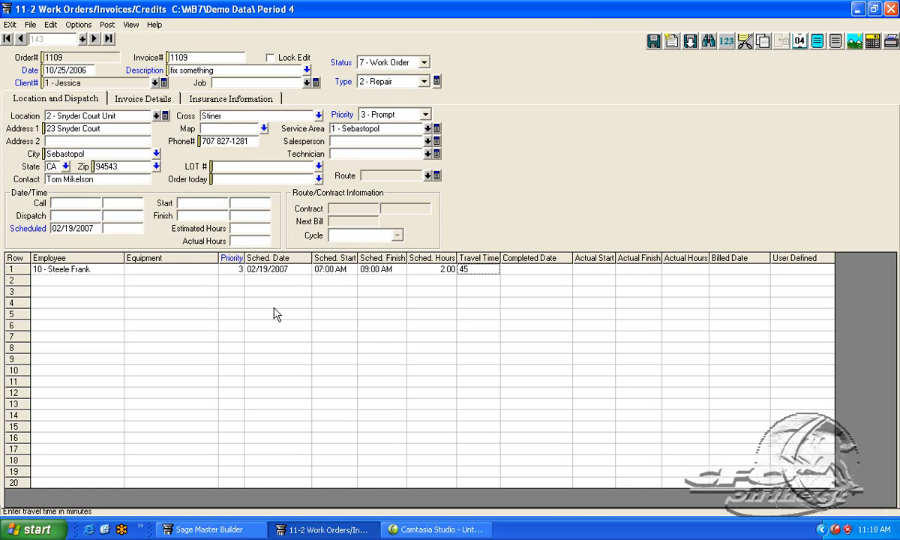
# Examine the quantity and price of the Service Repair Technician line in the invoice details, and return to the location and dispatch details
pyautogui.click(157, 105)
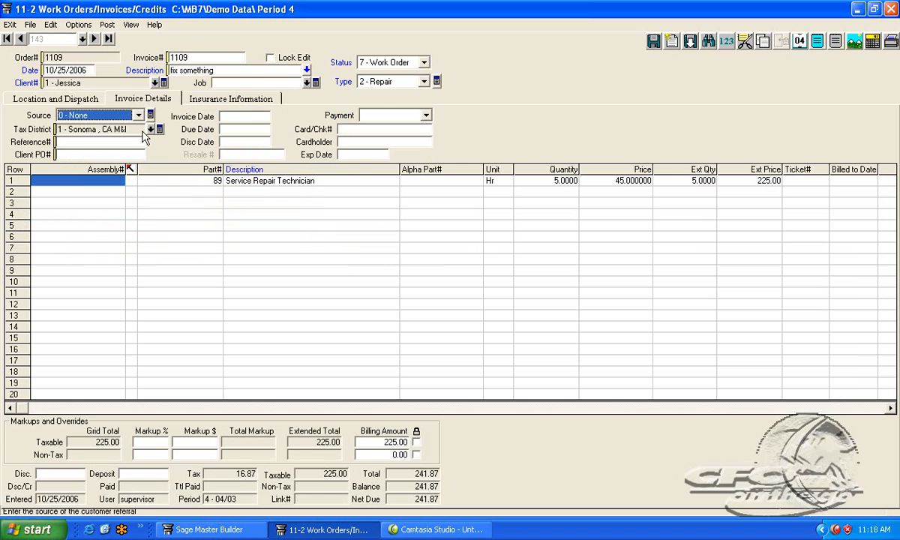
pyautogui.click(555, 181)
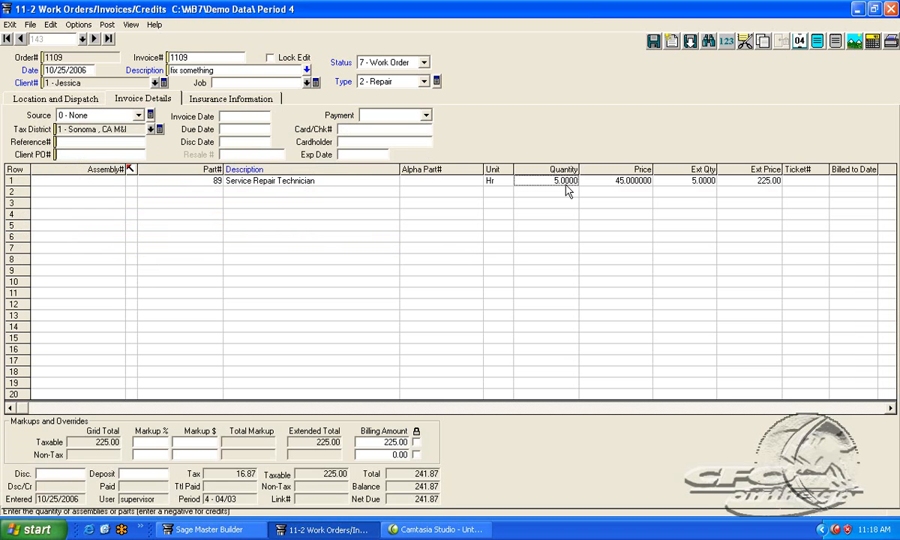
pyautogui.click(614, 185)
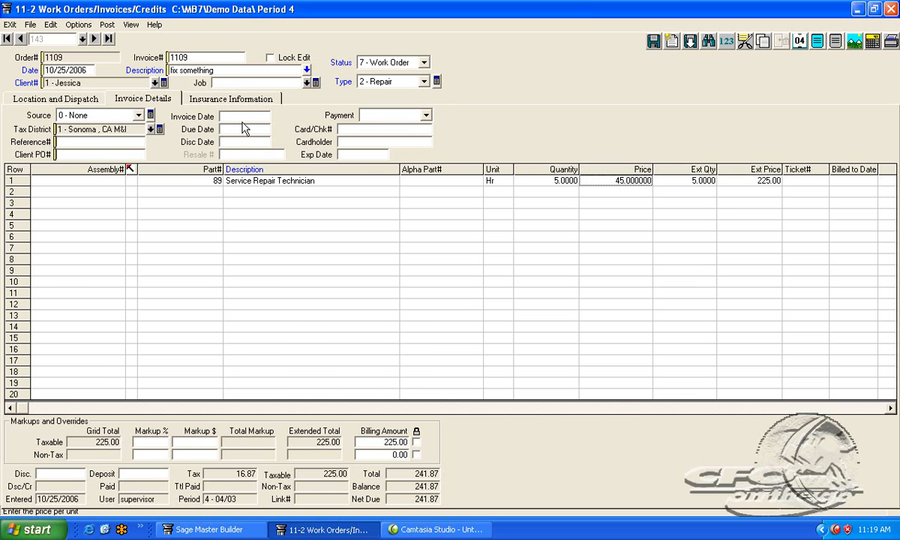
pyautogui.click(69, 99)
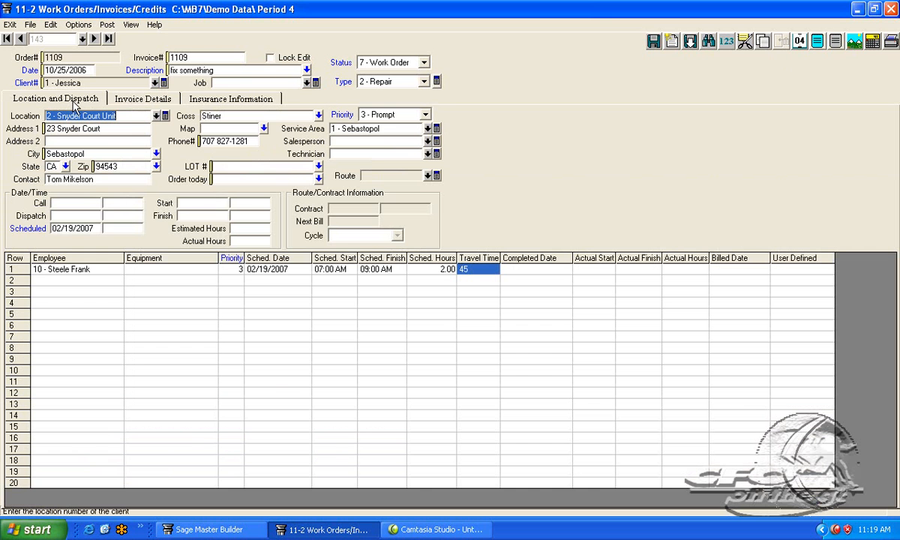
# Close the work order, open the Service Invoice List reports under Service Receivables and set the selected report's printer to Fax
pyautogui.click(890, 7)
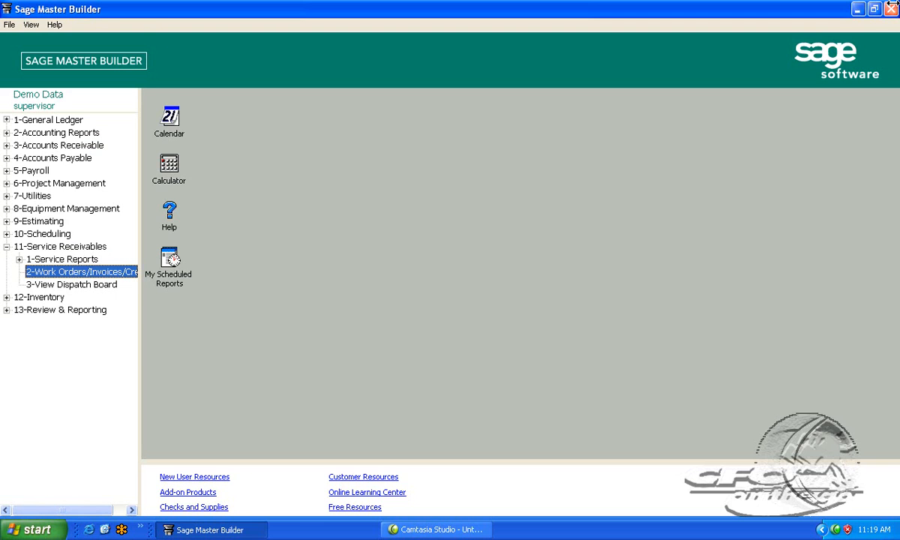
pyautogui.click(19, 259)
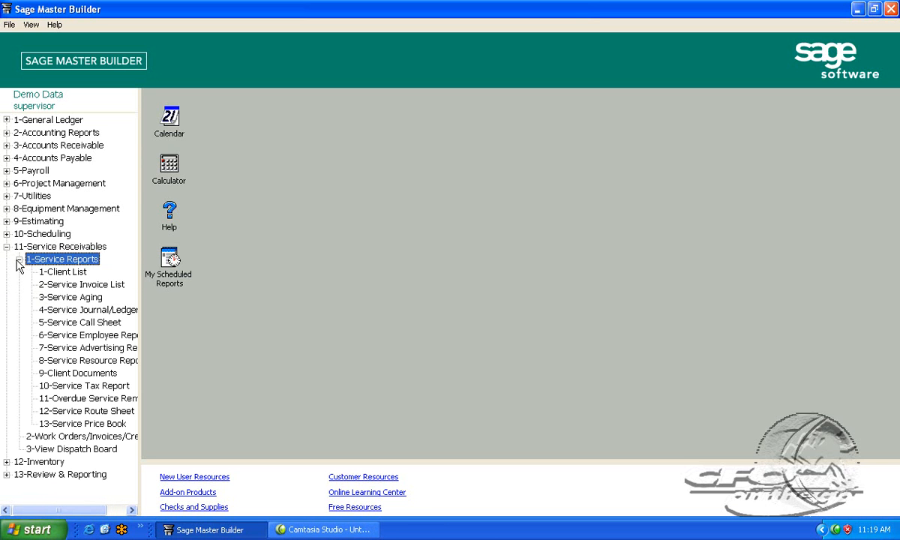
pyautogui.click(67, 284)
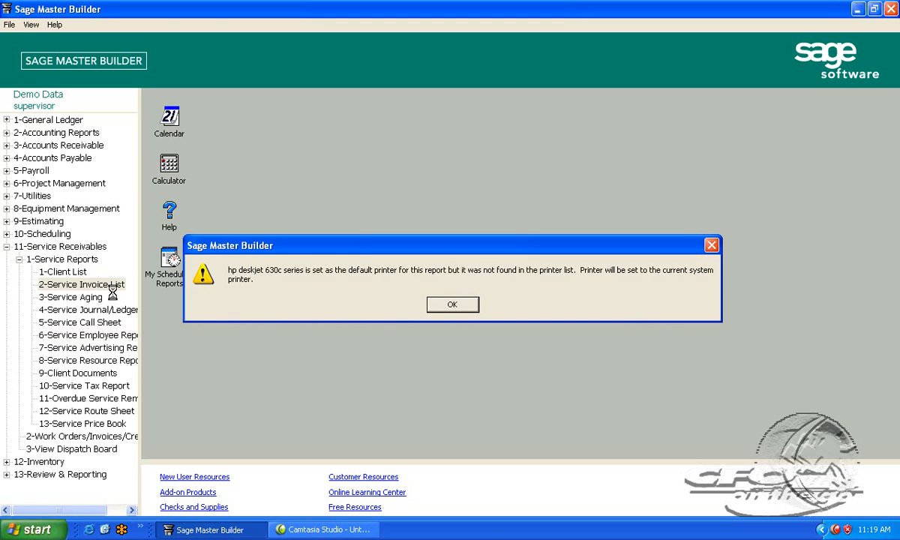
pyautogui.press('Return')
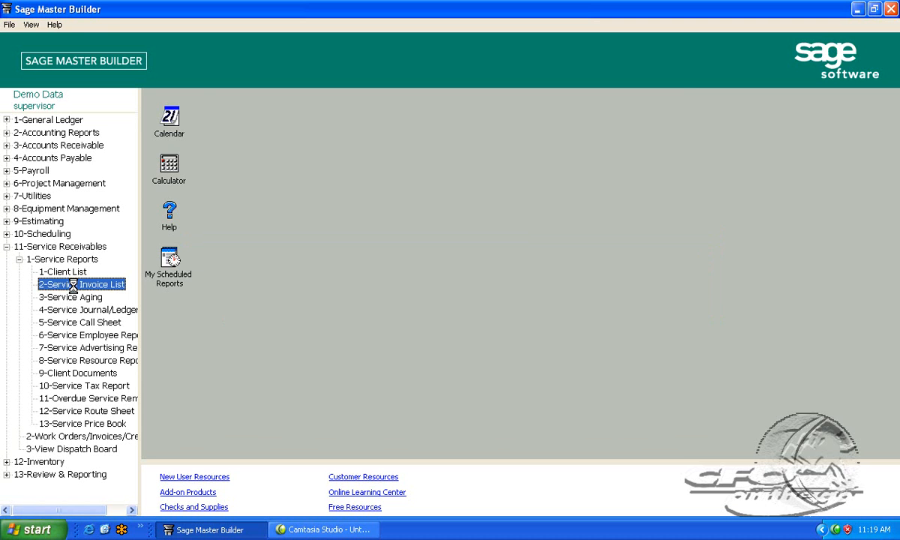
pyautogui.click(441, 306)
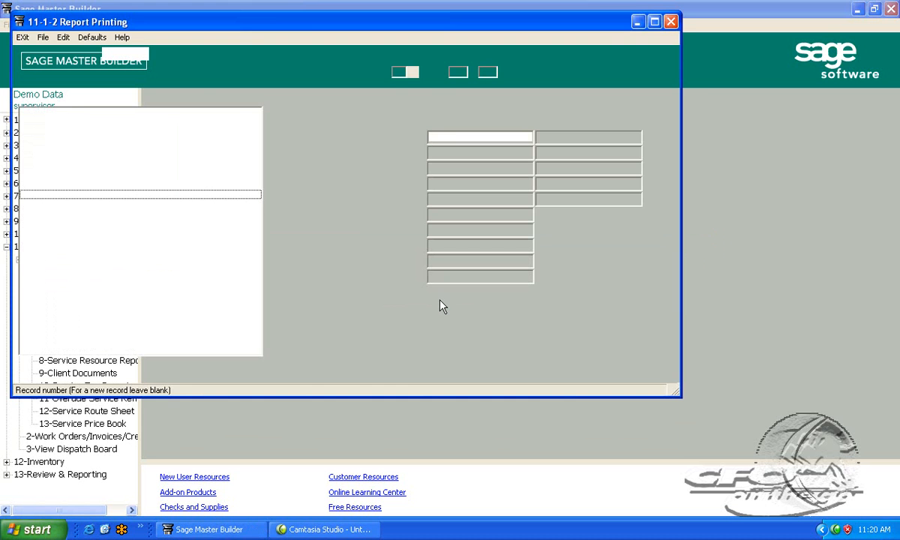
pyautogui.click(75, 71)
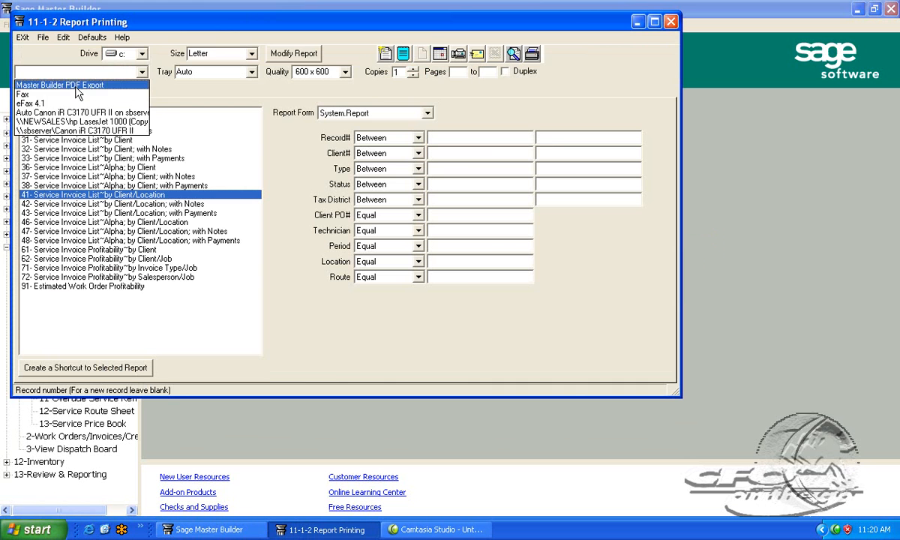
pyautogui.click(69, 96)
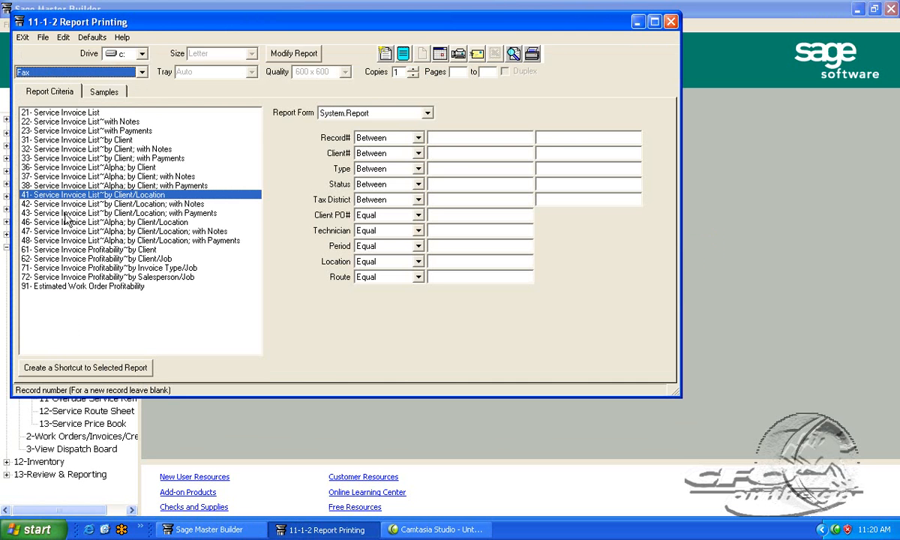
# Preview the Service Invoice Profitability by Client report with Fax as its printer, and examine both pages through the grand totals
pyautogui.click(74, 250)
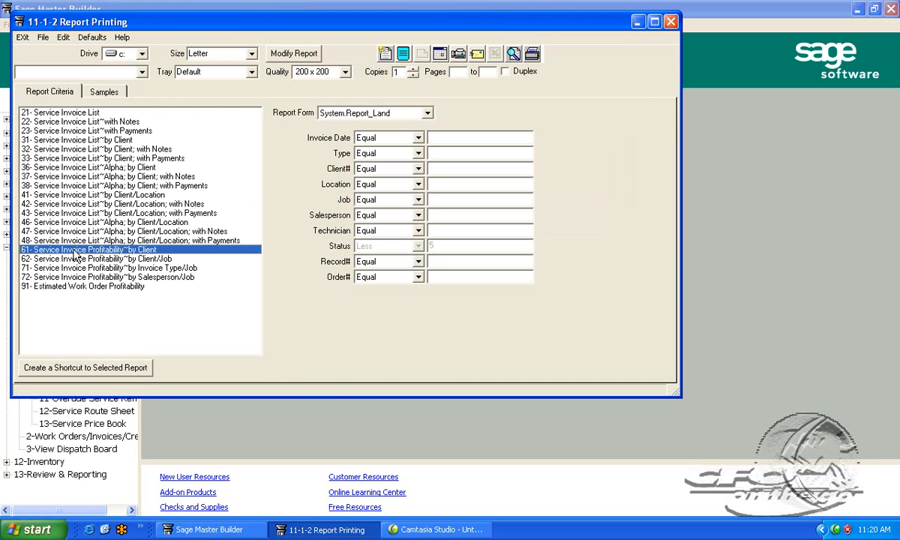
pyautogui.click(141, 71)
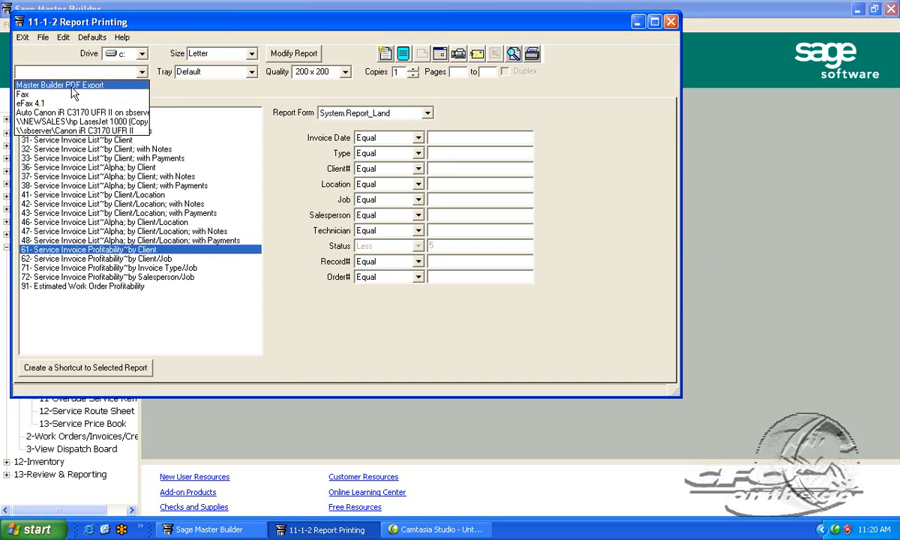
pyautogui.click(66, 95)
pyautogui.click(444, 136)
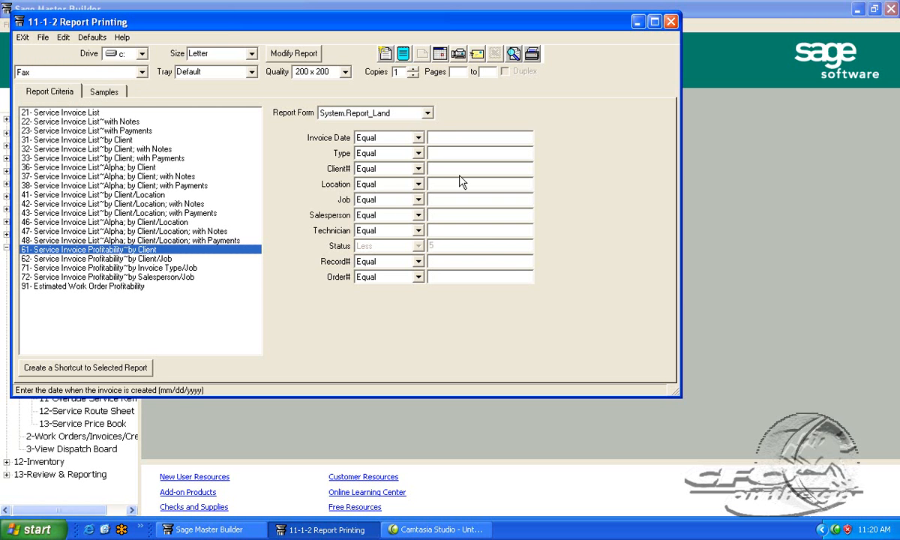
pyautogui.click(514, 53)
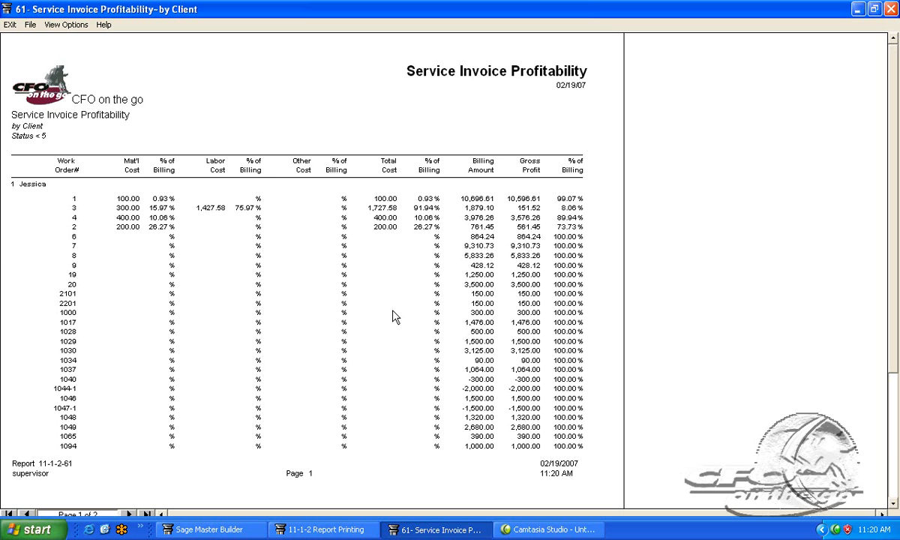
pyautogui.click(128, 514)
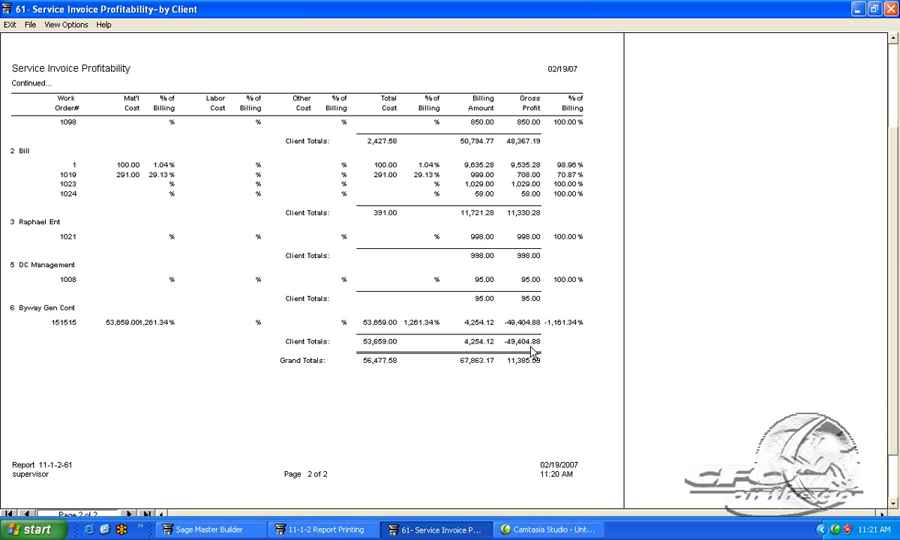
# Close the report preview and the report printing window, and collapse the Service Reports and Service Receivables groups
pyautogui.click(891, 9)
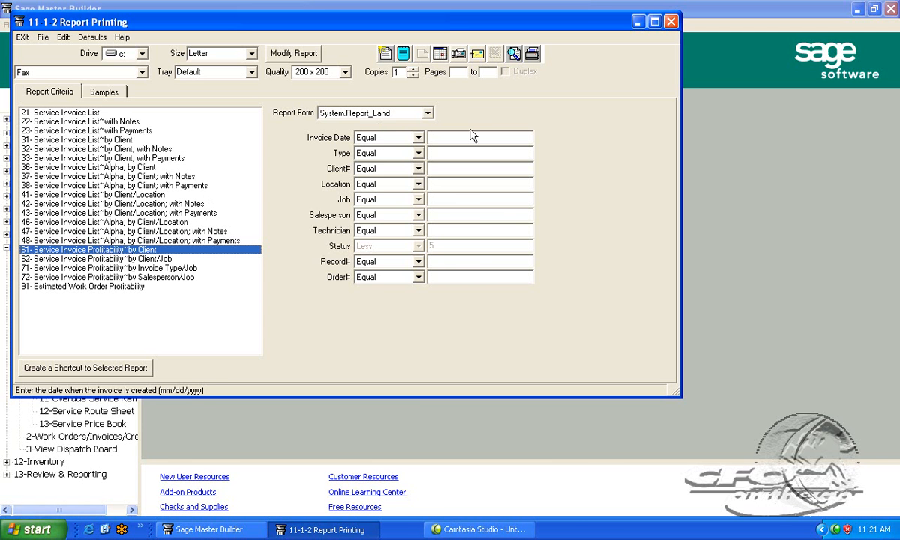
pyautogui.click(671, 23)
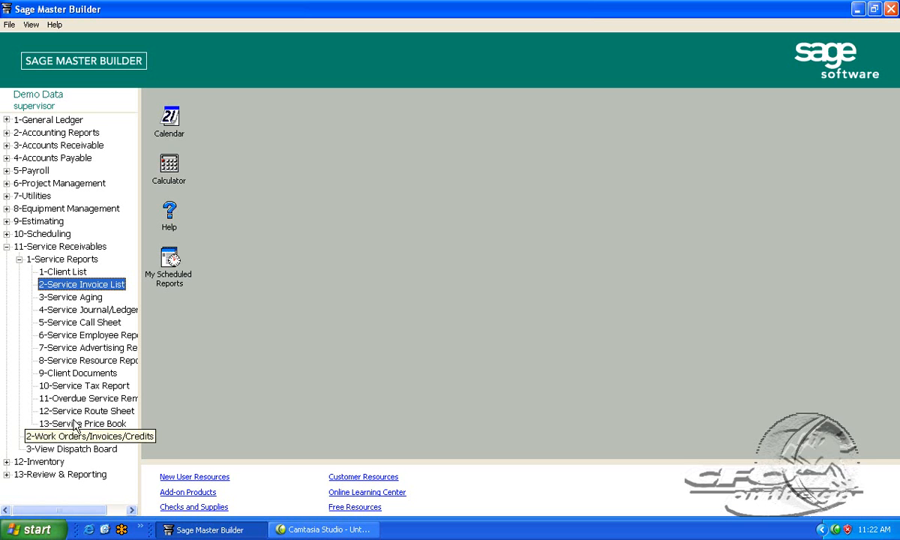
pyautogui.click(18, 259)
pyautogui.click(7, 247)
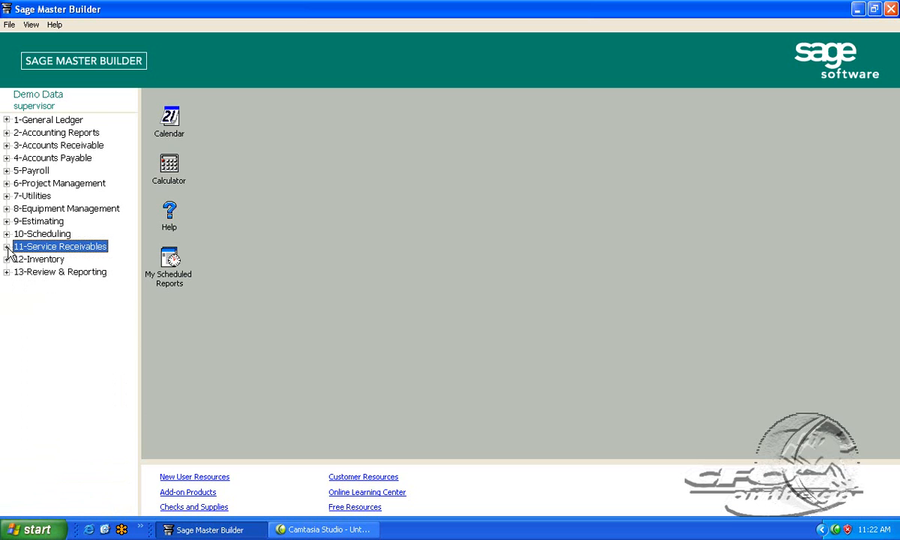